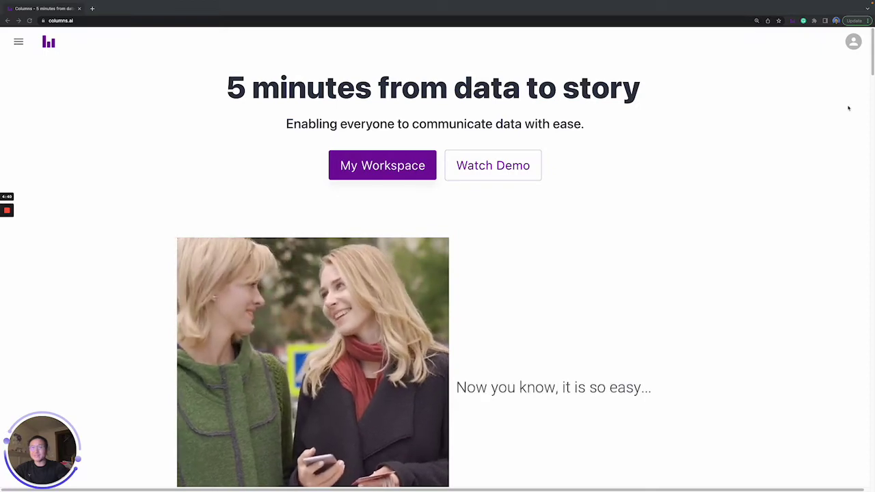
Step: Open the workspace and preview the US-States-GDP-Index, Company valuation and Word Tree stories, plus the options available for Company valuation
{"action": "left_click", "coordinate": [397, 167]}
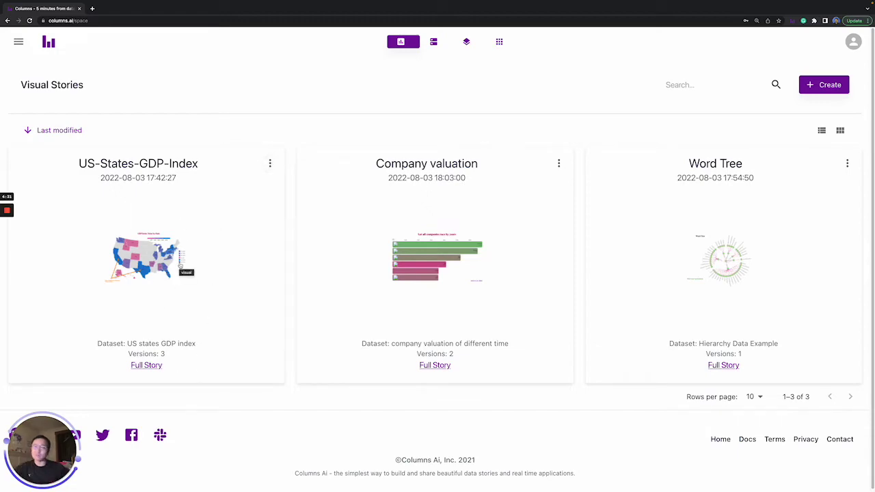
{"action": "left_click", "coordinate": [162, 264]}
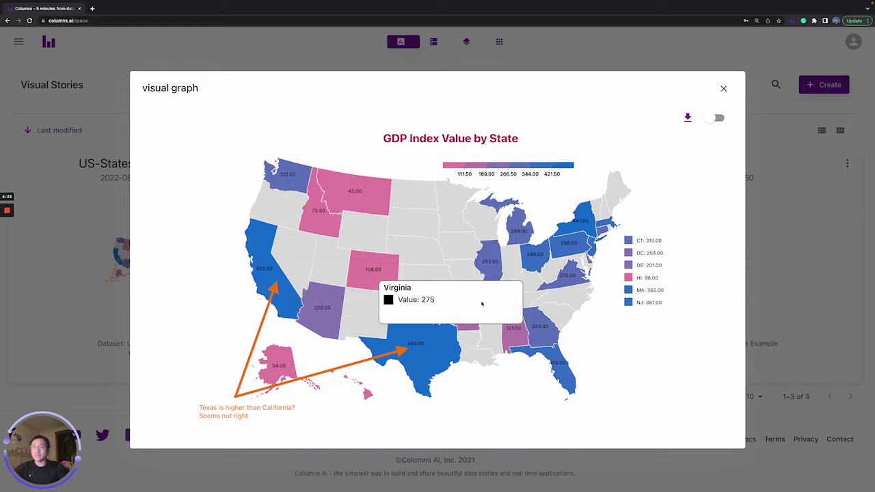
{"action": "left_click", "coordinate": [723, 89]}
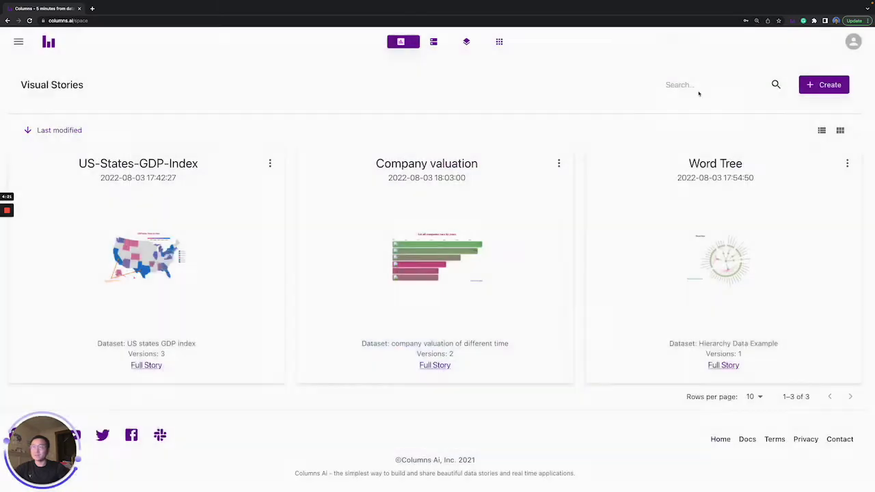
{"action": "left_click", "coordinate": [436, 251]}
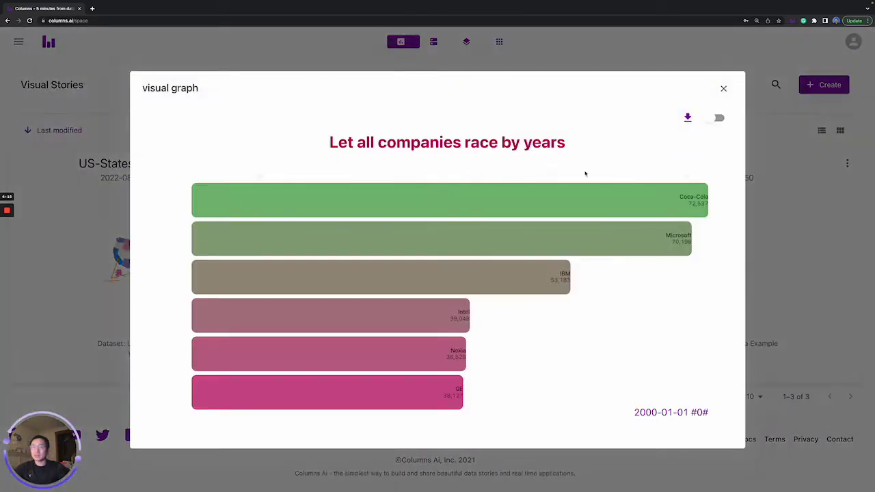
{"action": "left_click", "coordinate": [724, 89]}
{"action": "left_click", "coordinate": [726, 257]}
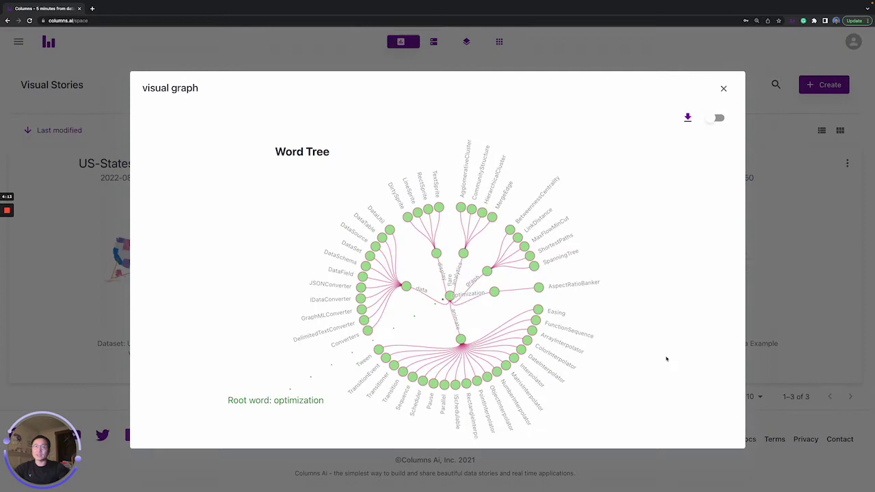
{"action": "left_click", "coordinate": [724, 90]}
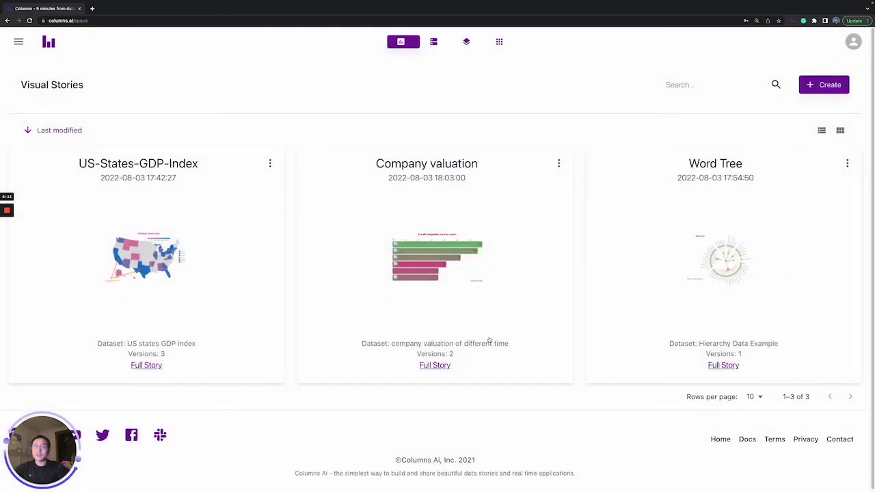
{"action": "left_click", "coordinate": [558, 162]}
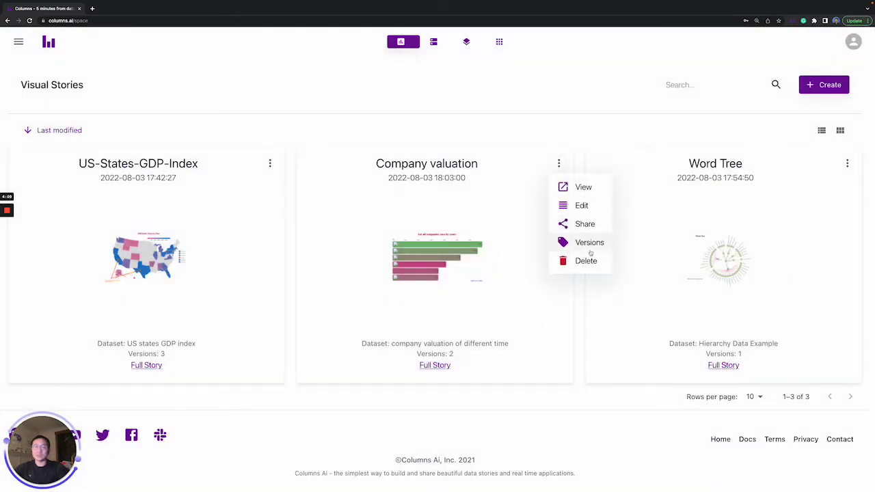
{"action": "left_click", "coordinate": [559, 322]}
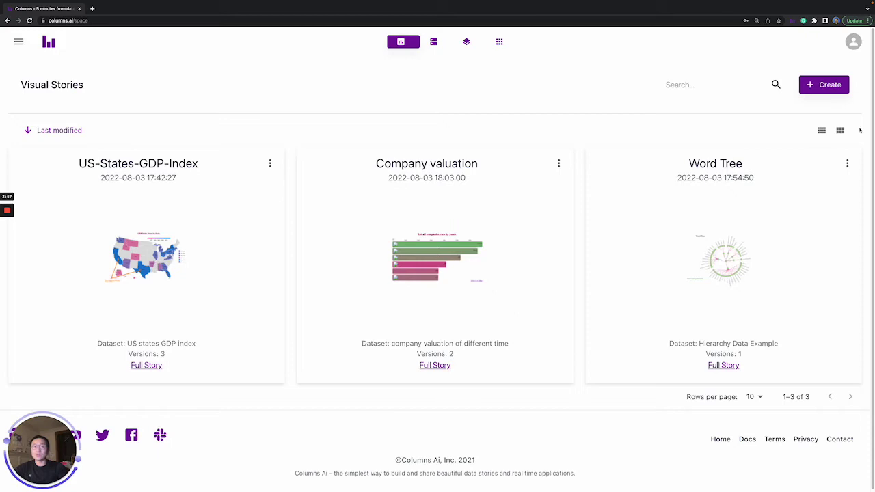
Step: Create a new visual story and choose gdp_state as its dataset
{"action": "left_click", "coordinate": [830, 85]}
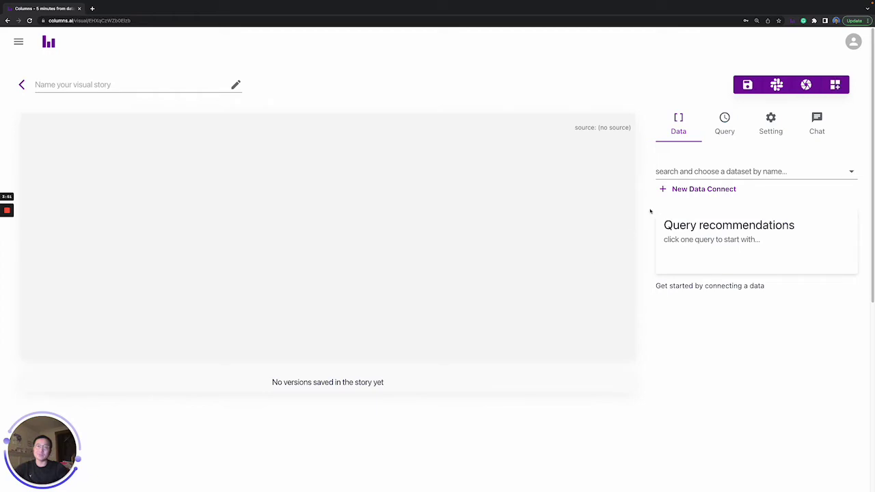
{"action": "left_click", "coordinate": [689, 174]}
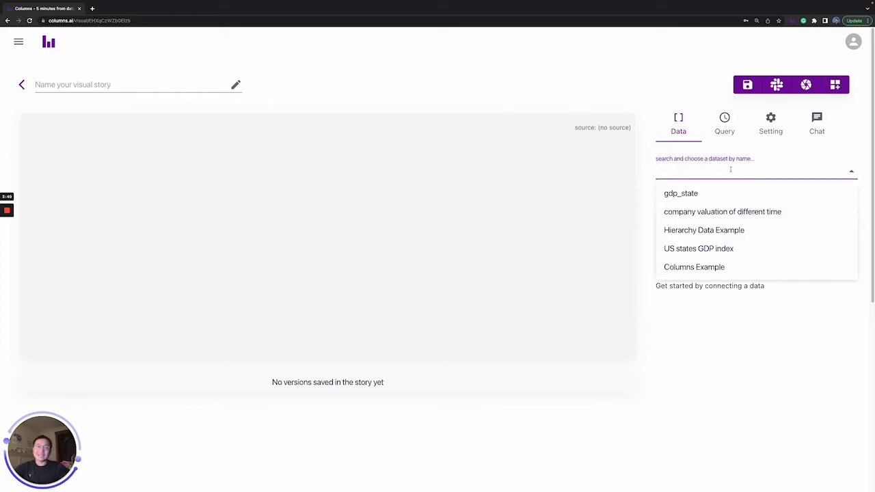
{"action": "left_click", "coordinate": [643, 212]}
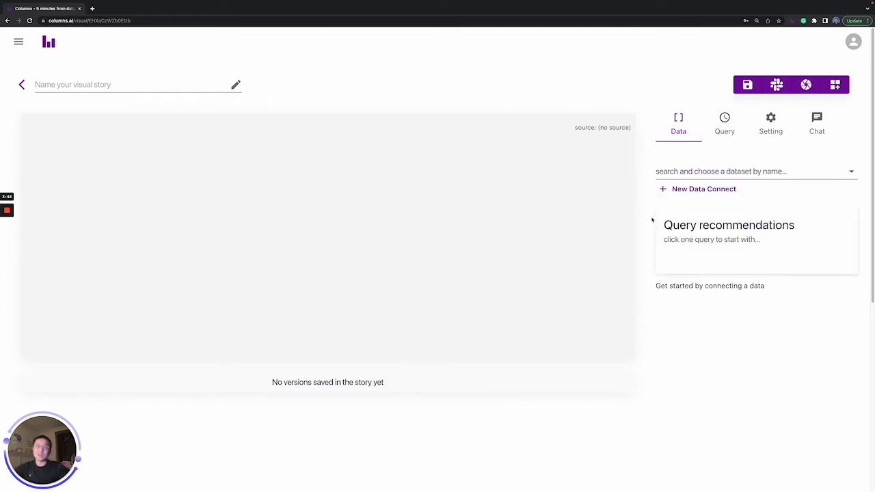
{"action": "left_click", "coordinate": [715, 173]}
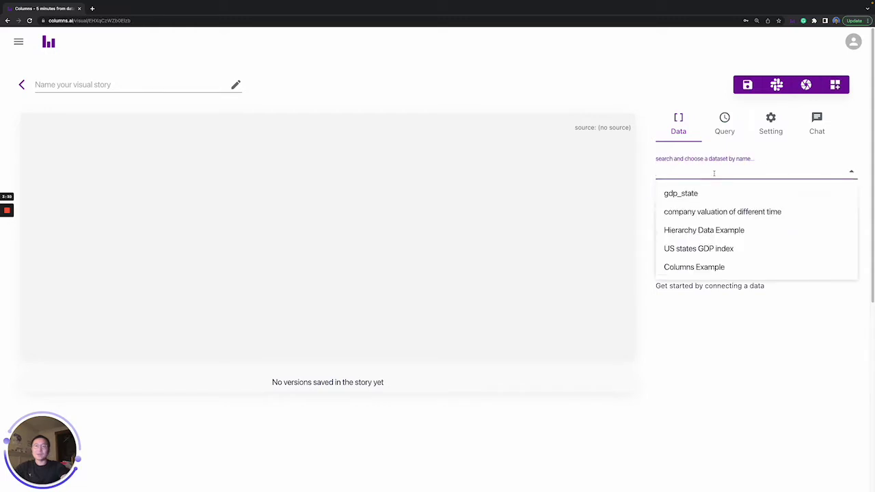
{"action": "left_click", "coordinate": [681, 193]}
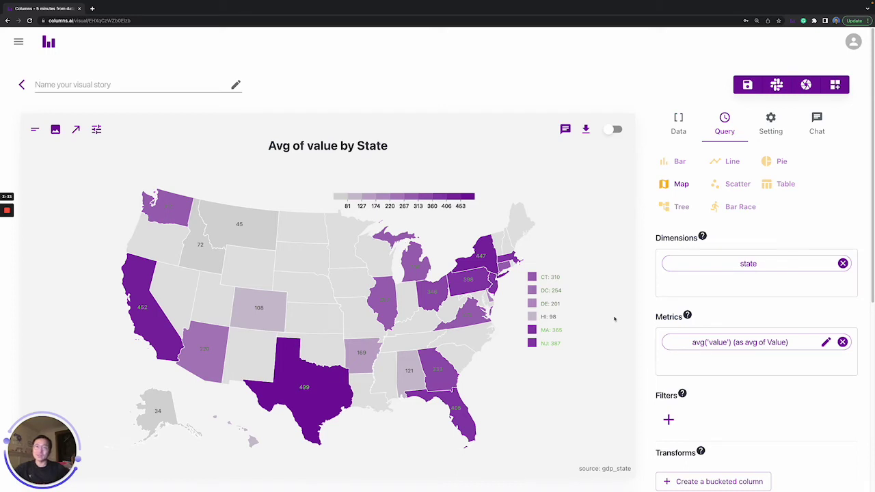
Step: Examine the query recommendations and the source details and data schema of the gdp_state dataset
{"action": "left_click", "coordinate": [684, 127]}
{"action": "scroll", "coordinate": [718, 239], "scroll_direction": "down", "scroll_amount": 2}
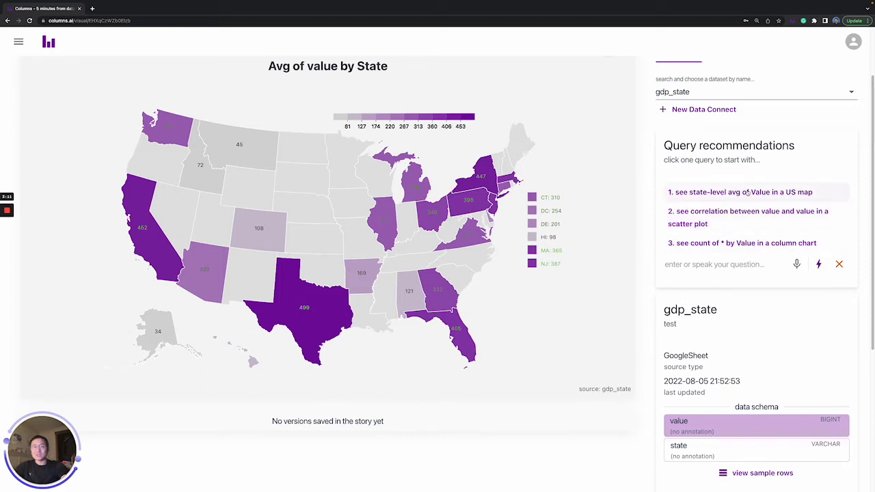
{"action": "scroll", "coordinate": [723, 223], "scroll_direction": "down", "scroll_amount": 1}
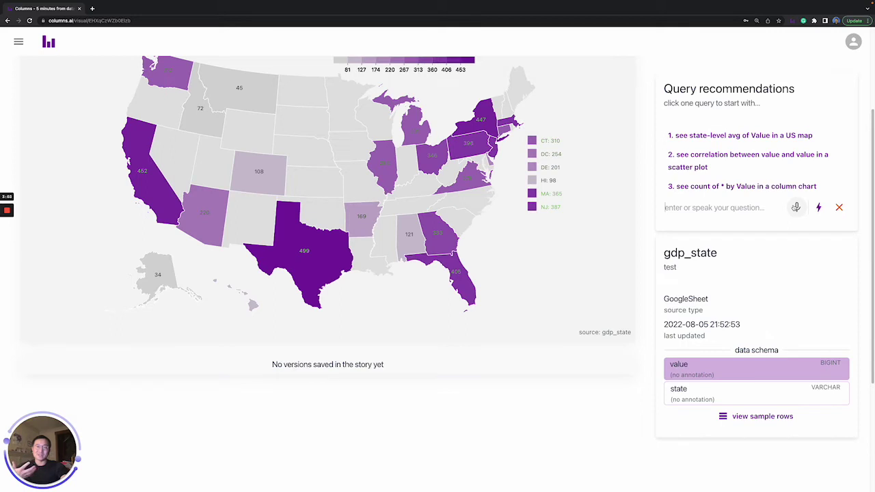
{"action": "scroll", "coordinate": [796, 207], "scroll_direction": "down", "scroll_amount": 3}
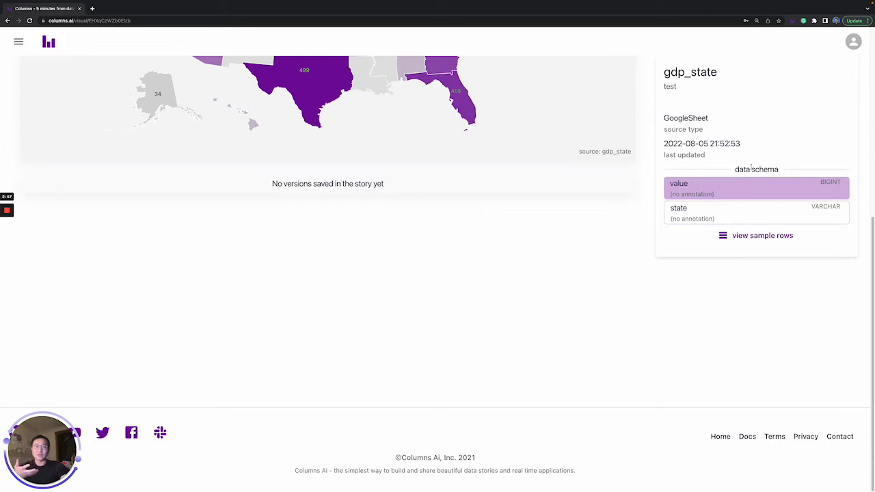
{"action": "scroll", "coordinate": [748, 183], "scroll_direction": "up", "scroll_amount": 1}
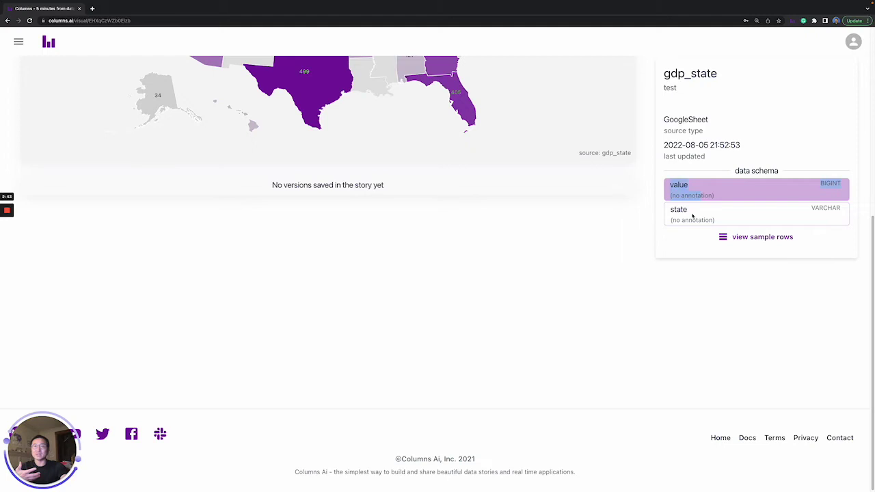
{"action": "triple_click", "coordinate": [745, 171]}
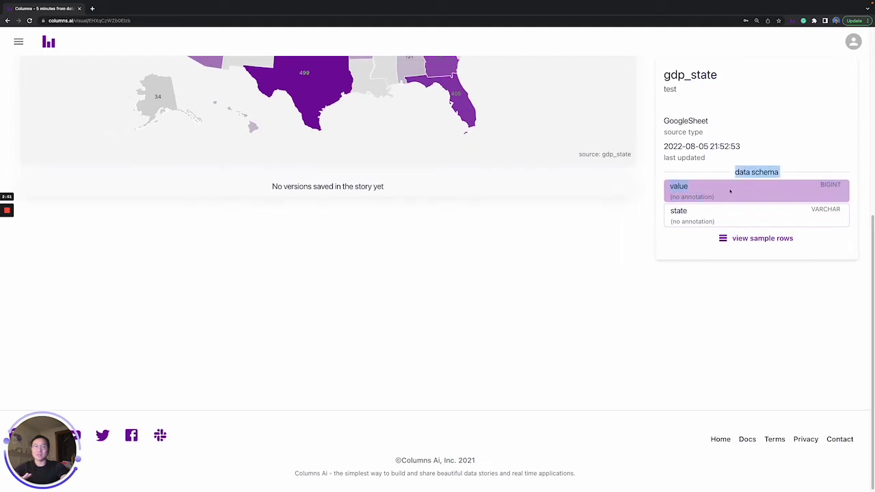
{"action": "left_click", "coordinate": [740, 171]}
{"action": "scroll", "coordinate": [740, 175], "scroll_direction": "up", "scroll_amount": 1}
{"action": "scroll", "coordinate": [740, 179], "scroll_direction": "up", "scroll_amount": 3}
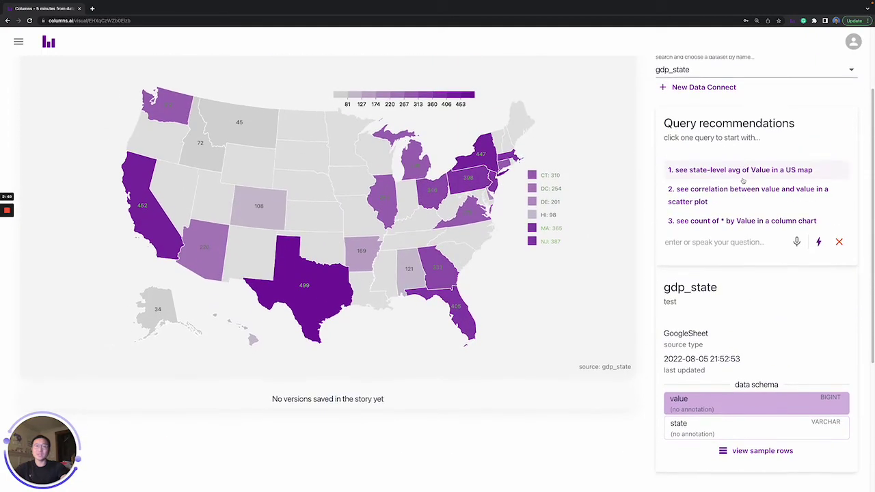
Step: Dictate the question "total value in each state in a" bar chart and run it as a query
{"action": "scroll", "coordinate": [743, 182], "scroll_direction": "down", "scroll_amount": 1}
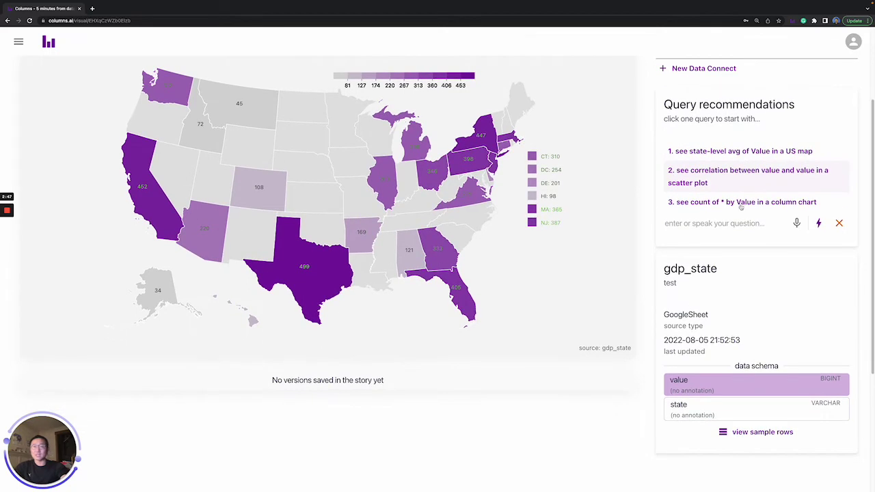
{"action": "left_click", "coordinate": [797, 224]}
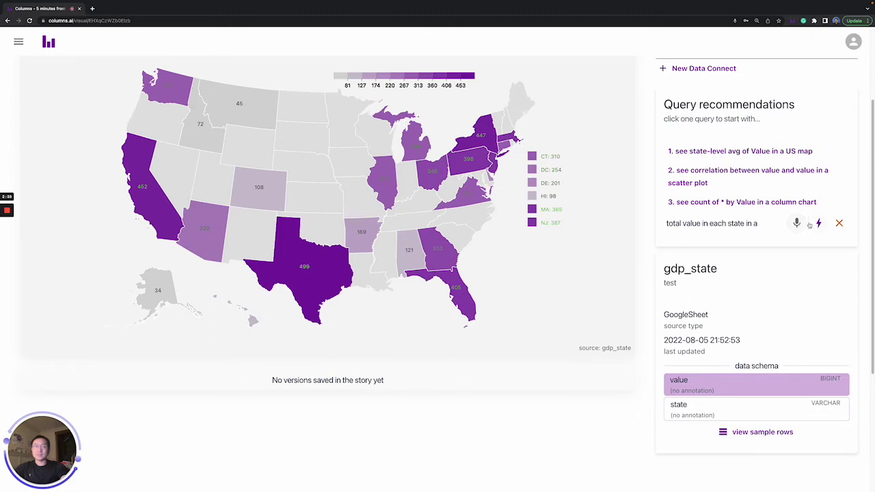
{"action": "left_click", "coordinate": [819, 224]}
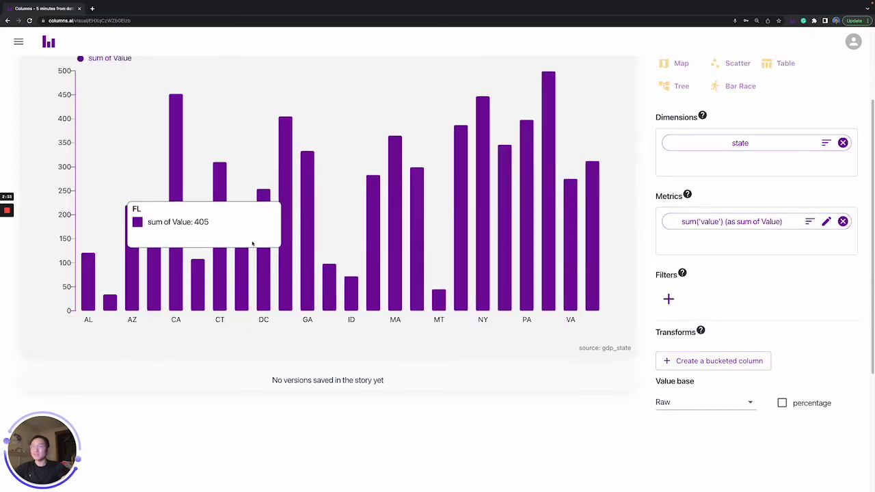
Step: Regenerate the chart title automatically so it matches the sum of value by state
{"action": "scroll", "coordinate": [540, 263], "scroll_direction": "up", "scroll_amount": 1}
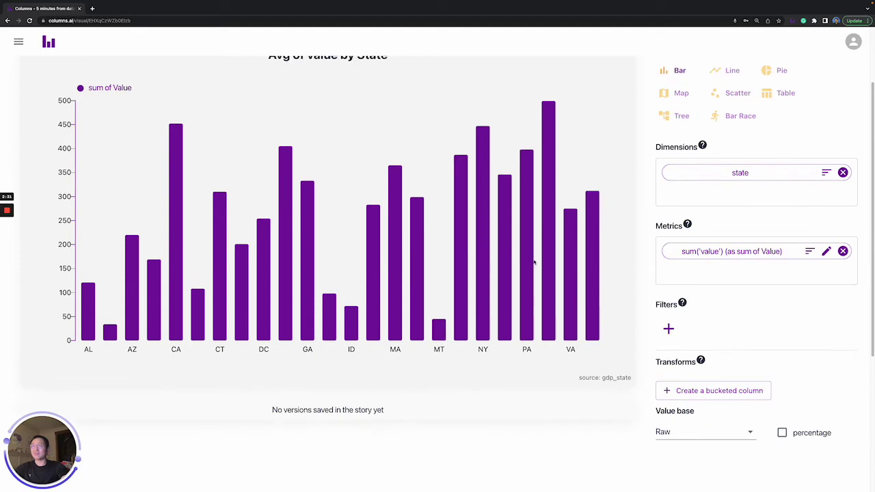
{"action": "scroll", "coordinate": [527, 246], "scroll_direction": "up", "scroll_amount": 1}
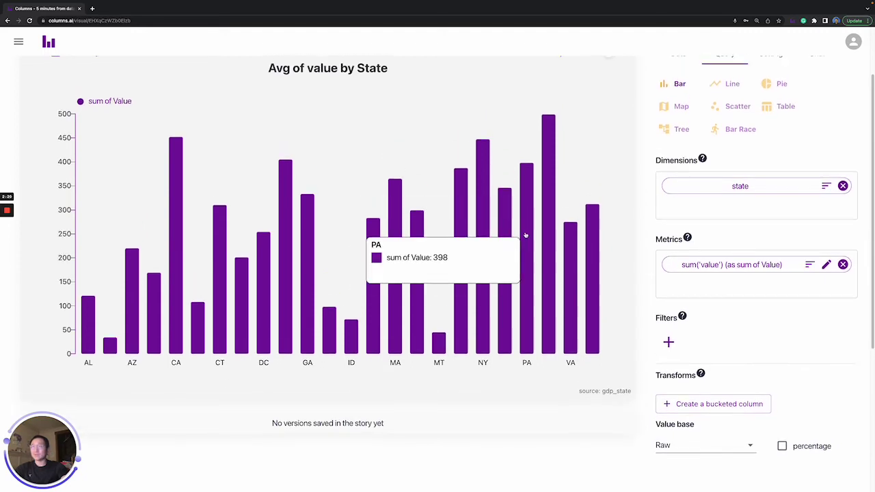
{"action": "scroll", "coordinate": [752, 157], "scroll_direction": "up", "scroll_amount": 3}
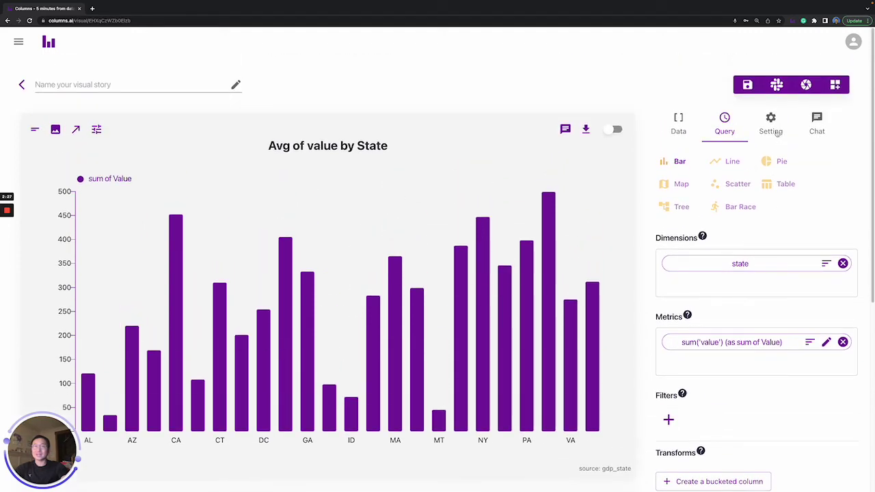
{"action": "left_click", "coordinate": [773, 130]}
{"action": "left_click", "coordinate": [757, 183]}
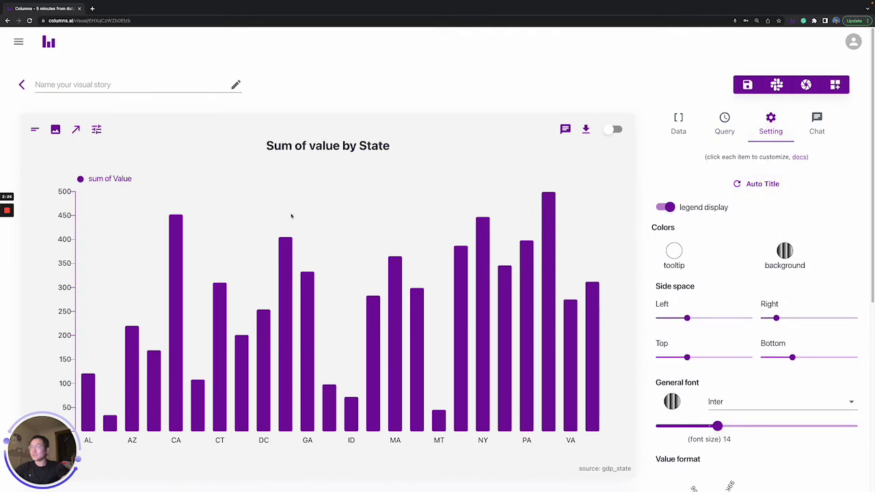
Step: Raise the horizontal axis's tick count to about 16 so every state column gets a label
{"action": "scroll", "coordinate": [291, 216], "scroll_direction": "down", "scroll_amount": 4}
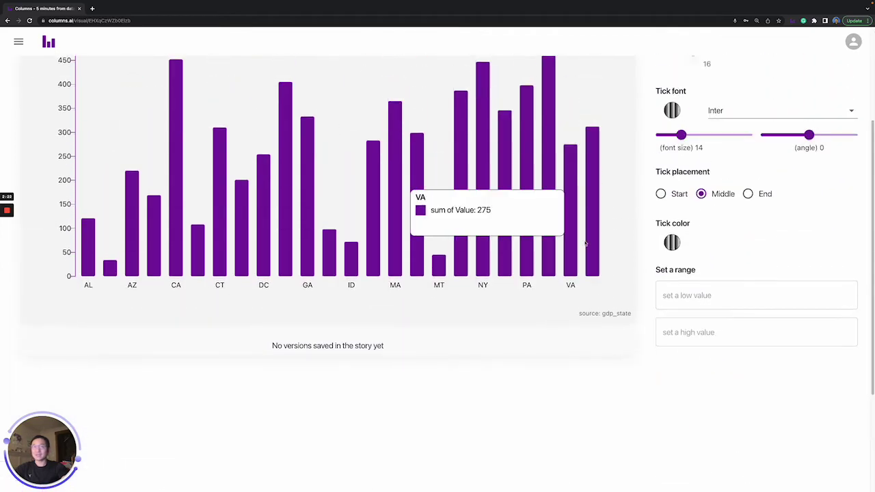
{"action": "scroll", "coordinate": [697, 164], "scroll_direction": "up", "scroll_amount": 3}
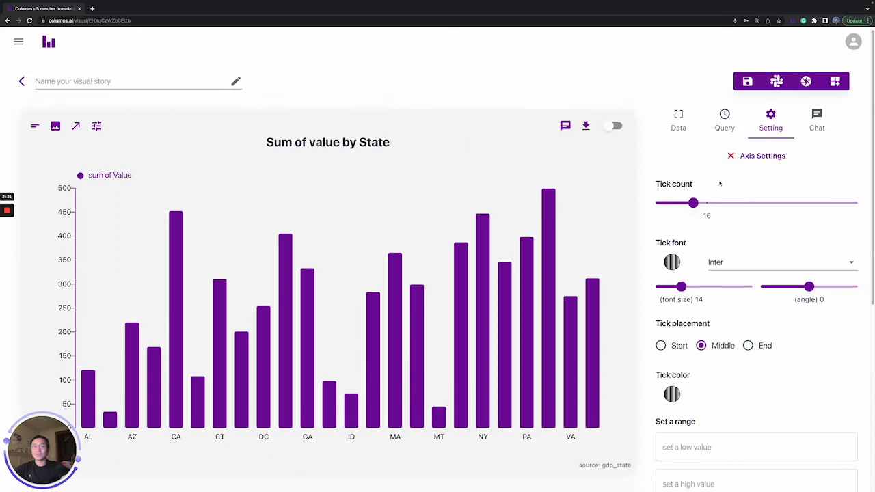
{"action": "left_click", "coordinate": [709, 204]}
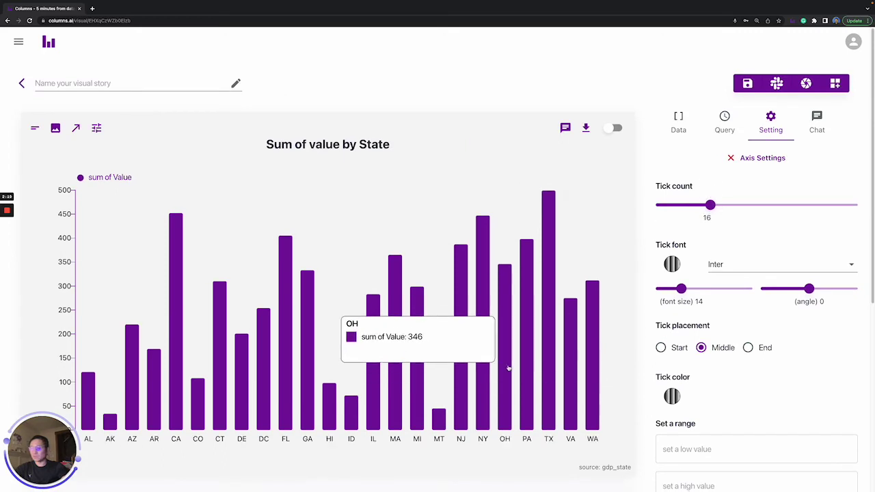
{"action": "scroll", "coordinate": [508, 368], "scroll_direction": "down", "scroll_amount": 1}
{"action": "scroll", "coordinate": [721, 250], "scroll_direction": "down", "scroll_amount": 2}
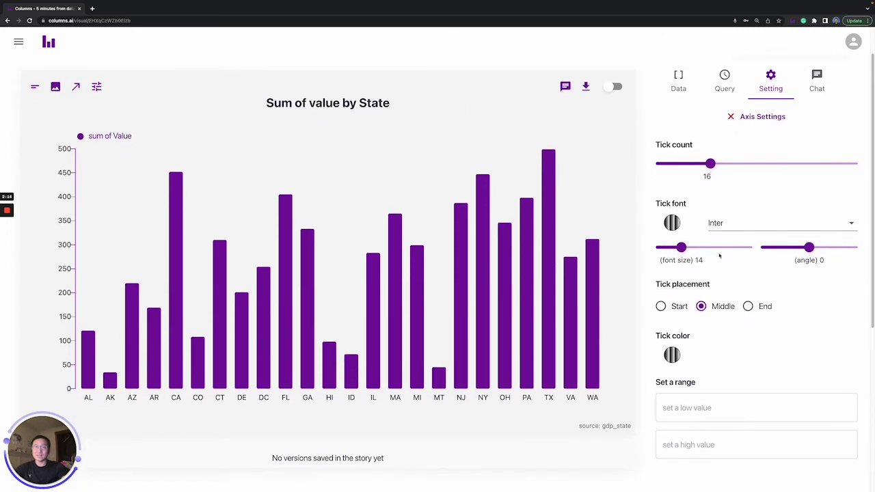
{"action": "scroll", "coordinate": [752, 179], "scroll_direction": "up", "scroll_amount": 3}
{"action": "left_click", "coordinate": [754, 162]}
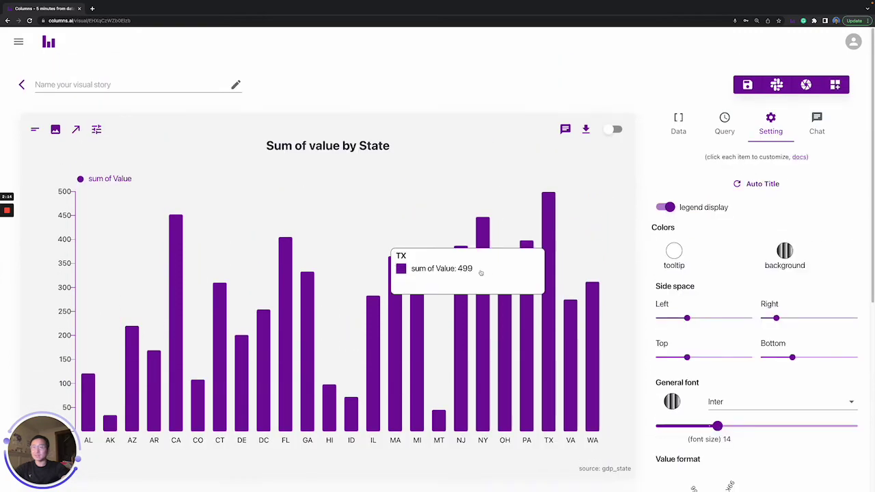
Step: Highlight the TX column and show its value above it
{"action": "left_click", "coordinate": [548, 247]}
{"action": "scroll", "coordinate": [616, 235], "scroll_direction": "down", "scroll_amount": 1}
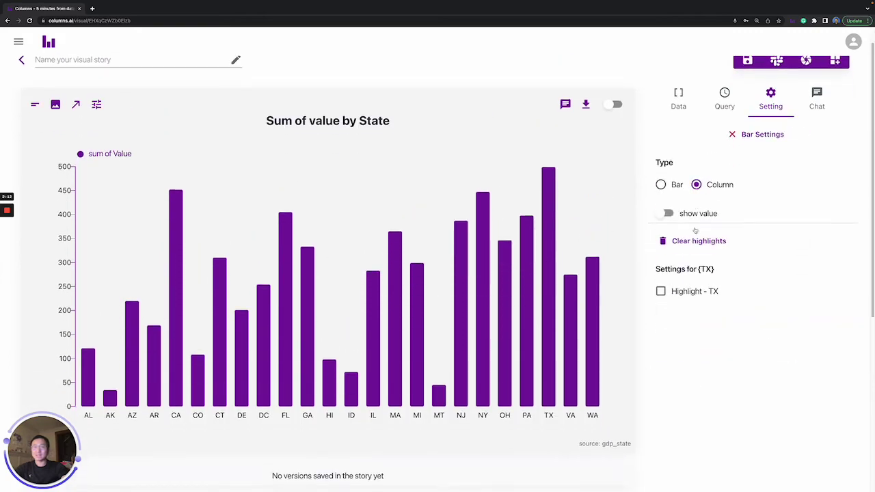
{"action": "left_click", "coordinate": [674, 293]}
{"action": "left_click", "coordinate": [676, 319]}
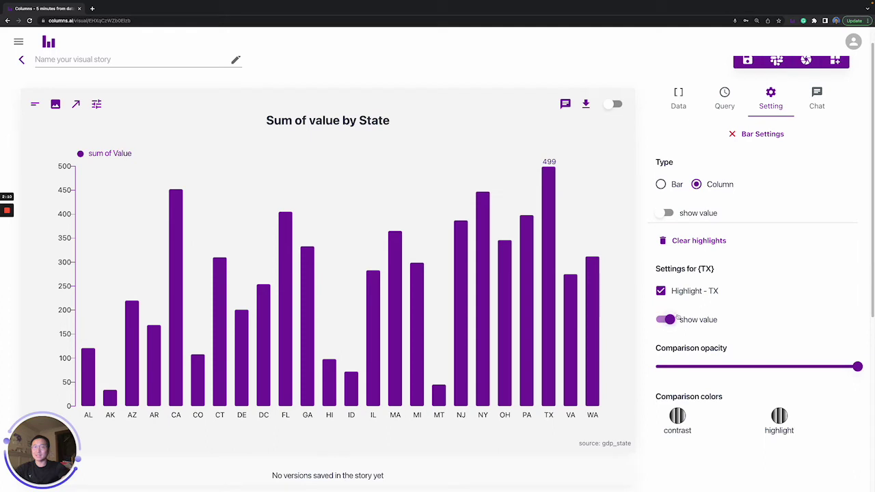
Step: Fade the columns other than TX by lowering the comparison opacity to about a fifth and setting the contrast color to light teal
{"action": "scroll", "coordinate": [708, 262], "scroll_direction": "down", "scroll_amount": 3}
{"action": "left_click", "coordinate": [702, 264]}
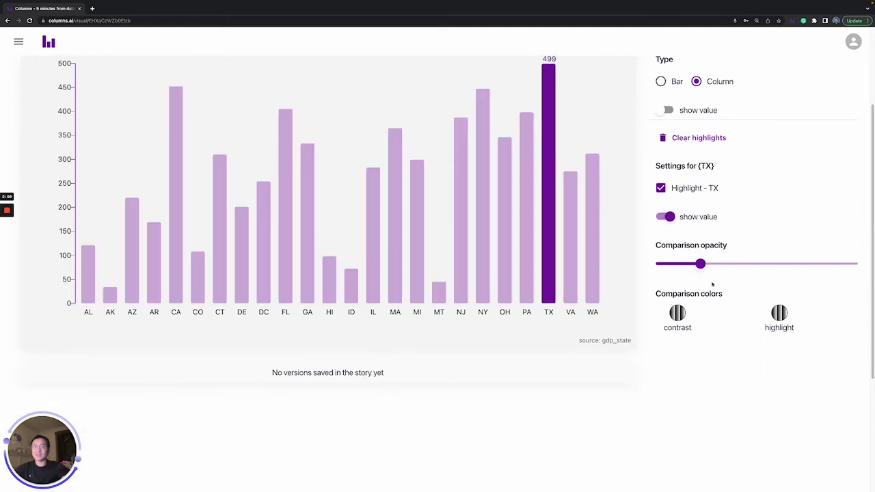
{"action": "left_click", "coordinate": [678, 314]}
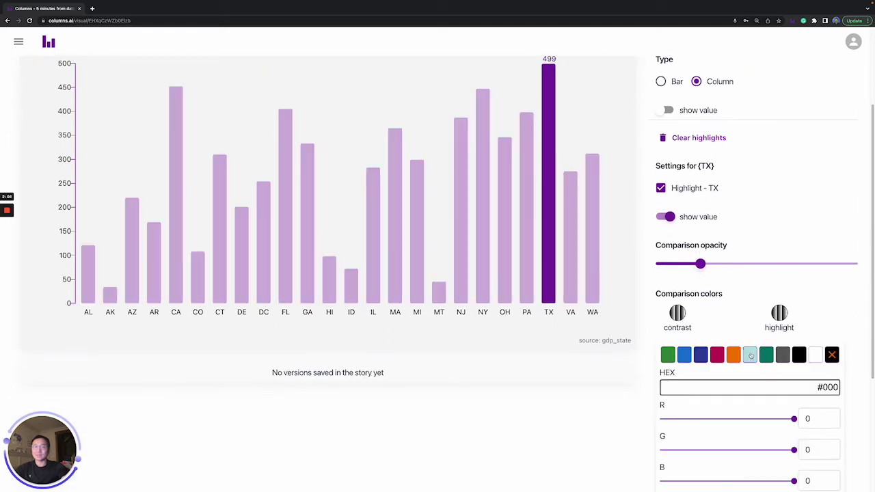
{"action": "left_click", "coordinate": [750, 354]}
{"action": "left_click", "coordinate": [635, 277]}
{"action": "scroll", "coordinate": [490, 293], "scroll_direction": "up", "scroll_amount": 3}
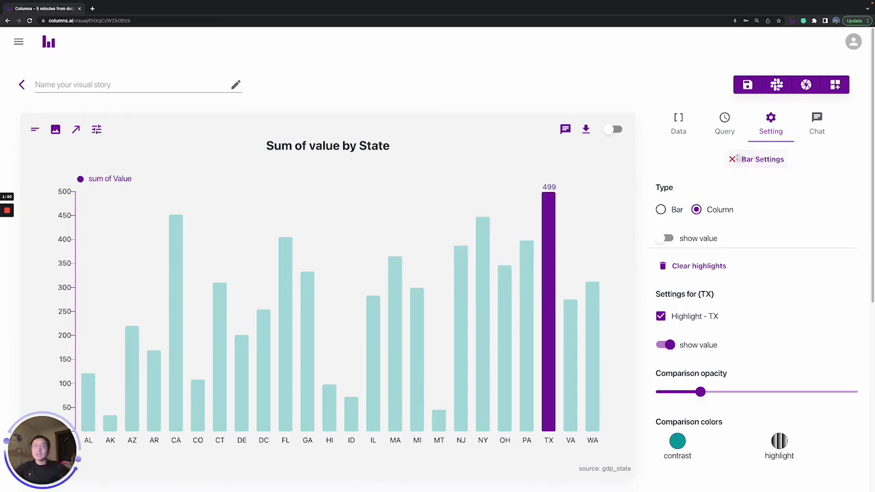
{"action": "left_click", "coordinate": [733, 160]}
Step: Look over the query recommendations and data schema of the gdp_state dataset
{"action": "left_click", "coordinate": [678, 123]}
{"action": "scroll", "coordinate": [677, 130], "scroll_direction": "down", "scroll_amount": 3}
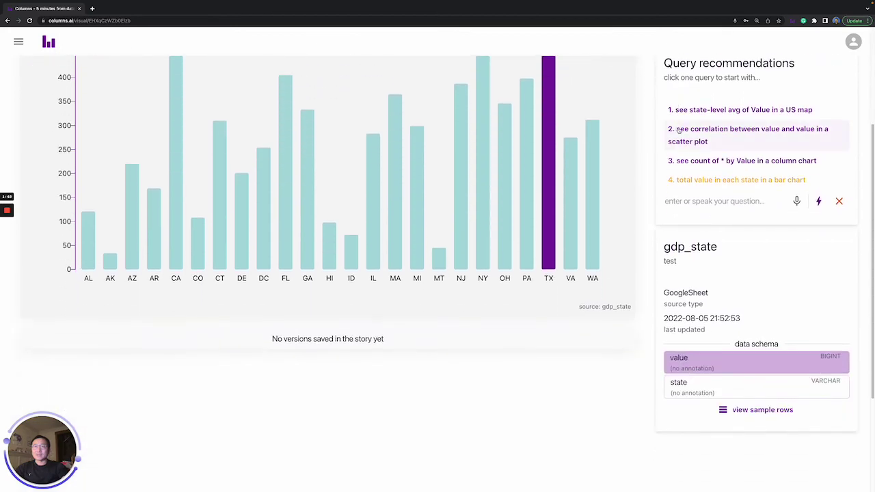
{"action": "scroll", "coordinate": [681, 133], "scroll_direction": "up", "scroll_amount": 4}
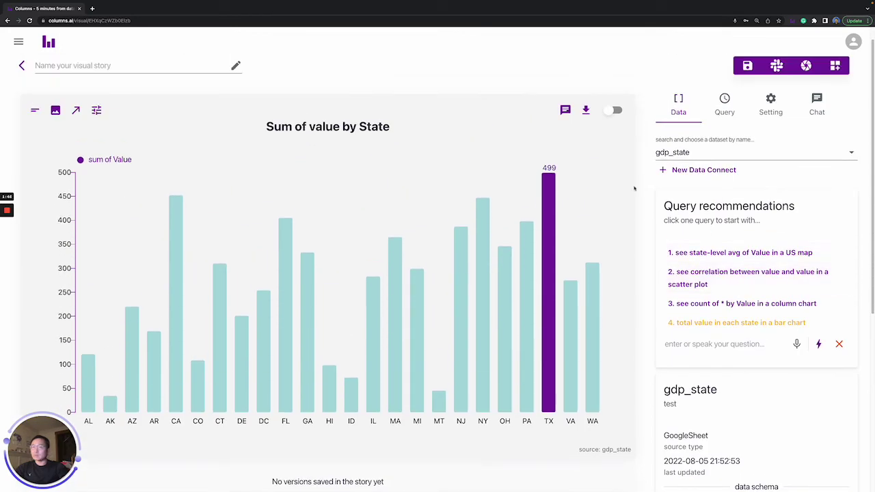
Step: Name the visual story "one visual story" and save it as a new version
{"action": "left_click", "coordinate": [184, 71]}
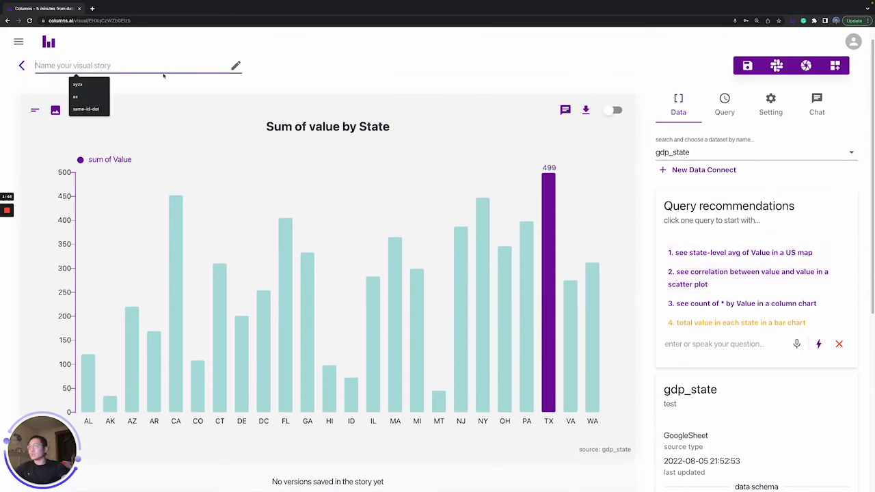
{"action": "type", "text": "one vis"}
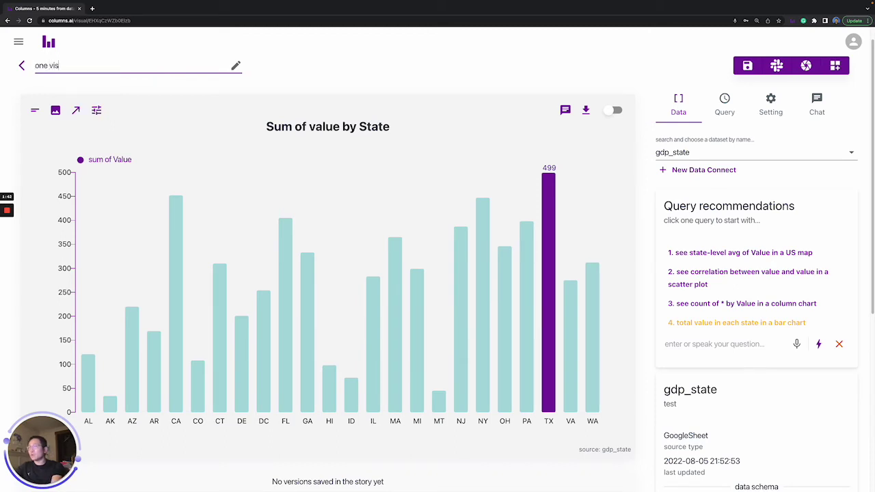
{"action": "type", "text": "ual"}
{"action": "type", "text": "stoey"}
{"action": "key", "text": "BackSpace"}
{"action": "key", "text": "BackSpace"}
{"action": "key", "text": "BackSpace"}
{"action": "key", "text": "BackSpace"}
{"action": "type", "text": "tory"}
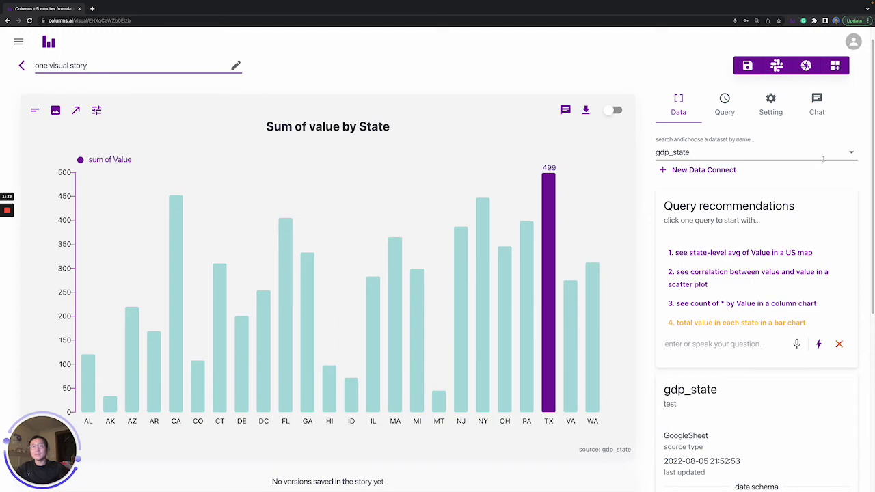
{"action": "left_click", "coordinate": [748, 65]}
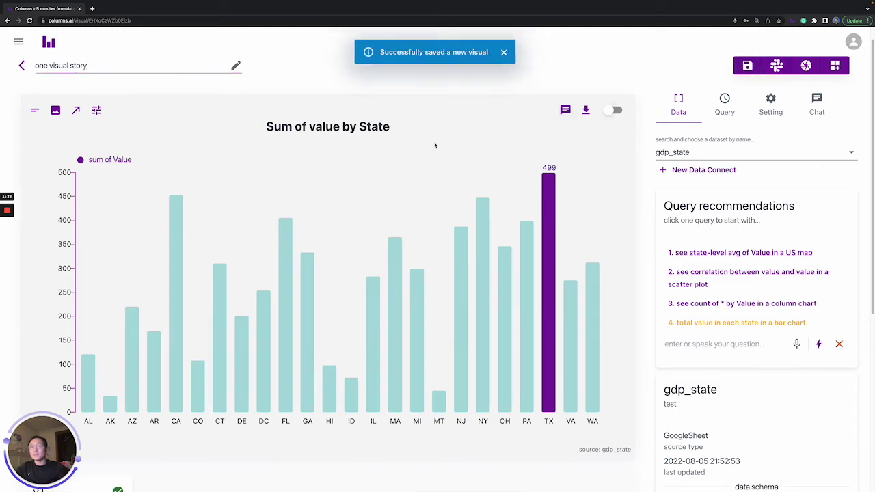
{"action": "scroll", "coordinate": [141, 313], "scroll_direction": "down", "scroll_amount": 3}
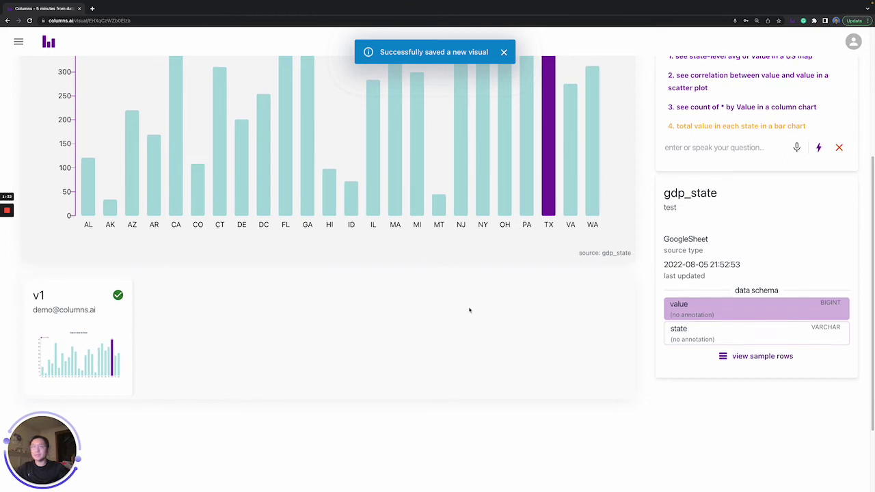
Step: Switch the story's data source to the "company valuation of different time" dataset and return to its data view
{"action": "scroll", "coordinate": [472, 305], "scroll_direction": "up", "scroll_amount": 3}
{"action": "left_click", "coordinate": [726, 170]}
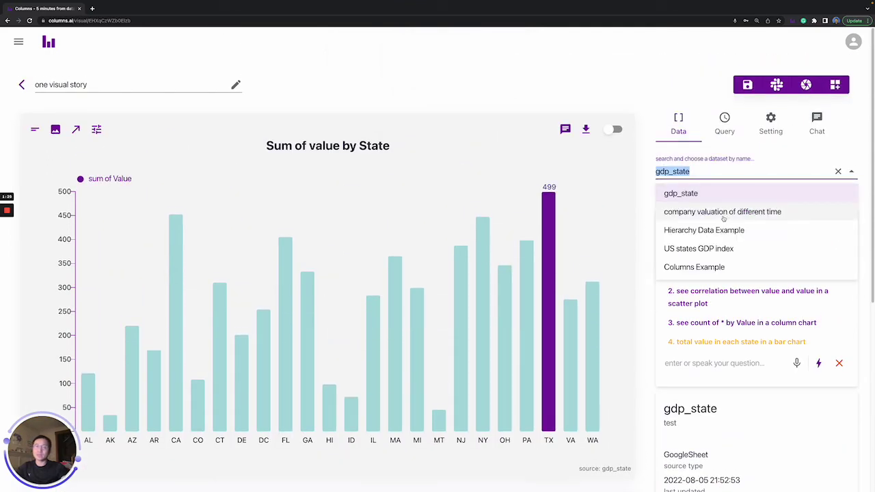
{"action": "left_click", "coordinate": [721, 213]}
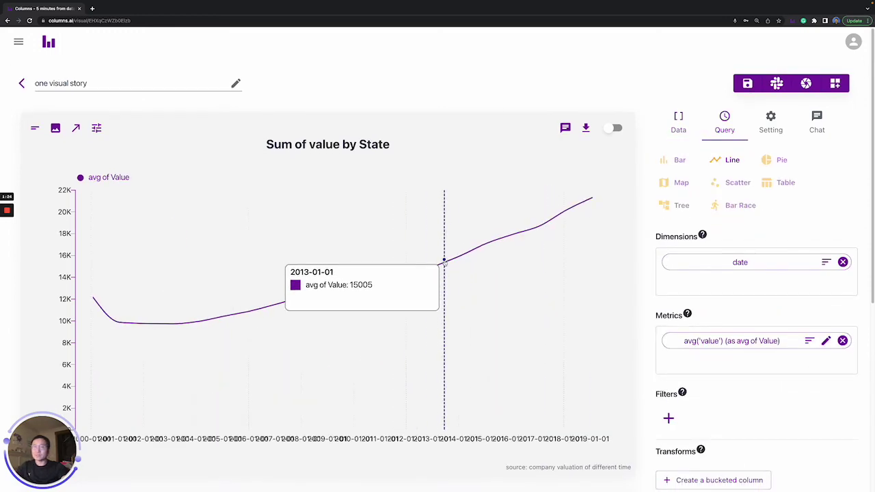
{"action": "scroll", "coordinate": [616, 171], "scroll_direction": "down", "scroll_amount": 1}
{"action": "left_click", "coordinate": [679, 103]}
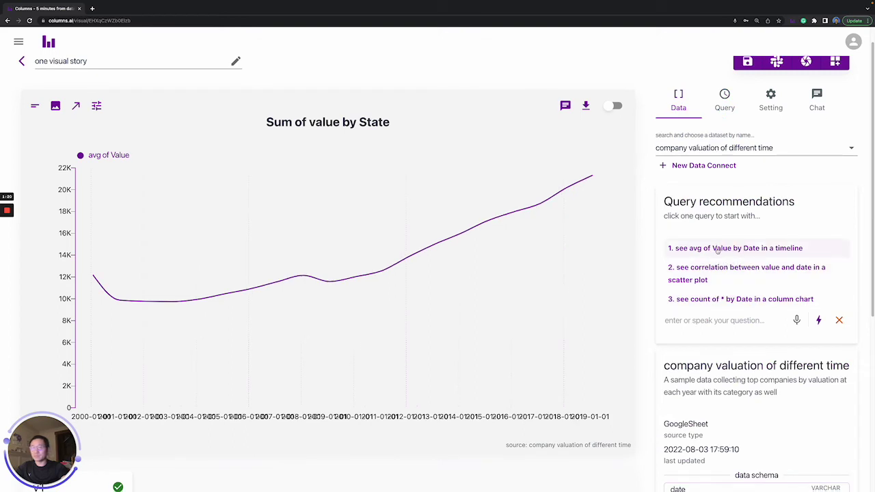
Step: Lower the horizontal axis's tick count to space out the date labels on the line chart
{"action": "left_click", "coordinate": [481, 421]}
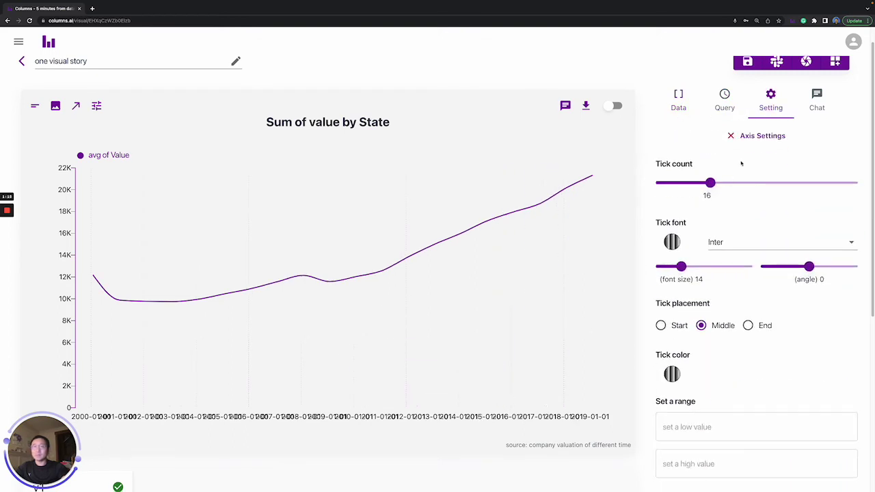
{"action": "left_click", "coordinate": [686, 183]}
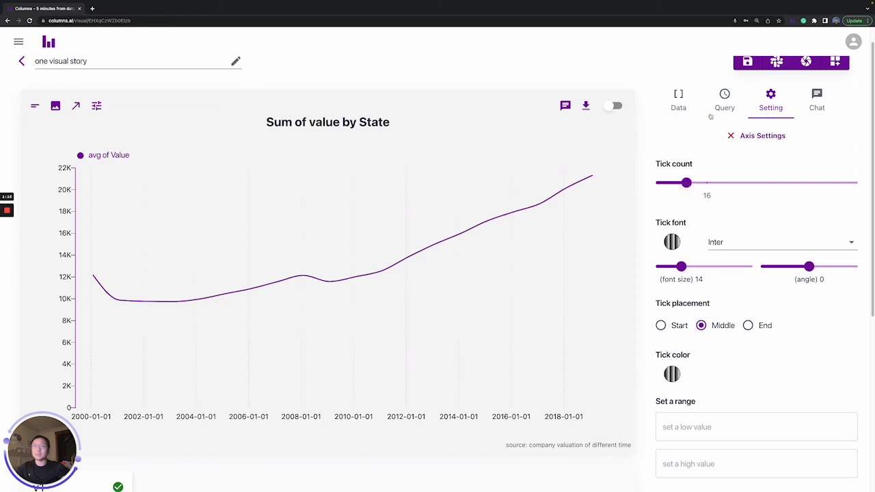
{"action": "left_click", "coordinate": [743, 134]}
Step: Dictate the question "total value in each category in a bar chart", run it as a query and review its dimension and metric
{"action": "left_click", "coordinate": [684, 101]}
{"action": "scroll", "coordinate": [645, 216], "scroll_direction": "down", "scroll_amount": 2}
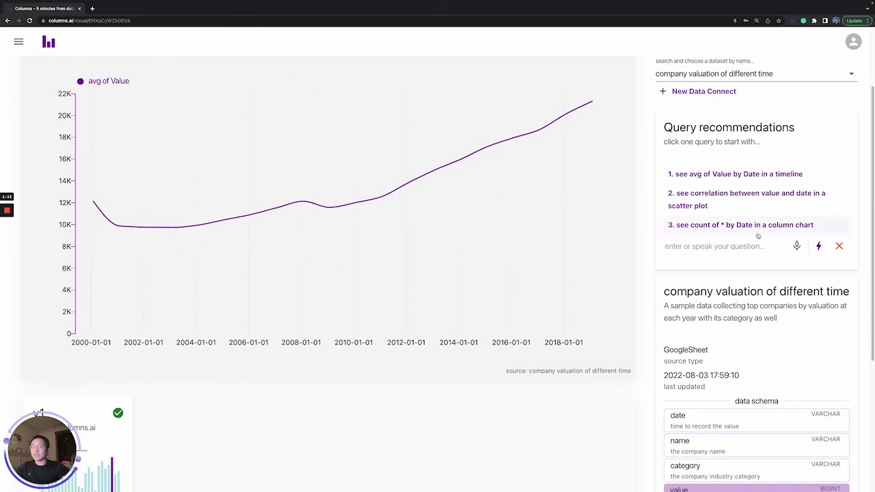
{"action": "scroll", "coordinate": [754, 250], "scroll_direction": "down", "scroll_amount": 1}
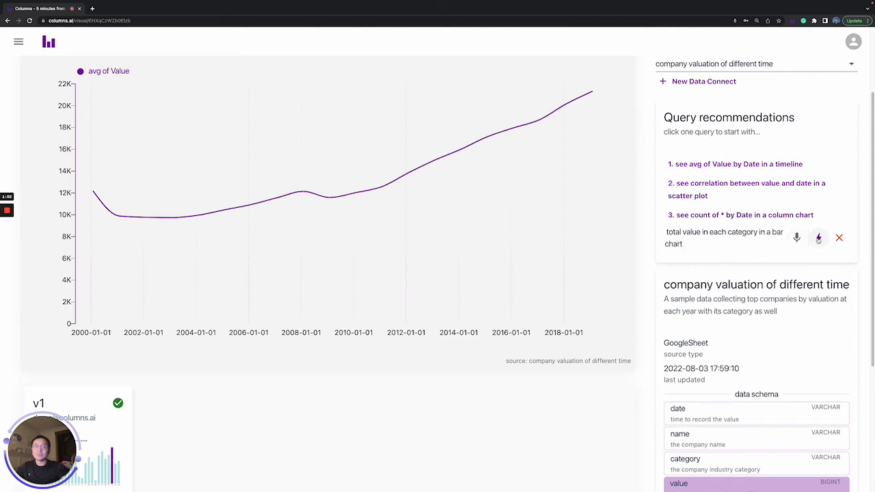
{"action": "left_click", "coordinate": [818, 237]}
{"action": "scroll", "coordinate": [818, 237], "scroll_direction": "down", "scroll_amount": 1}
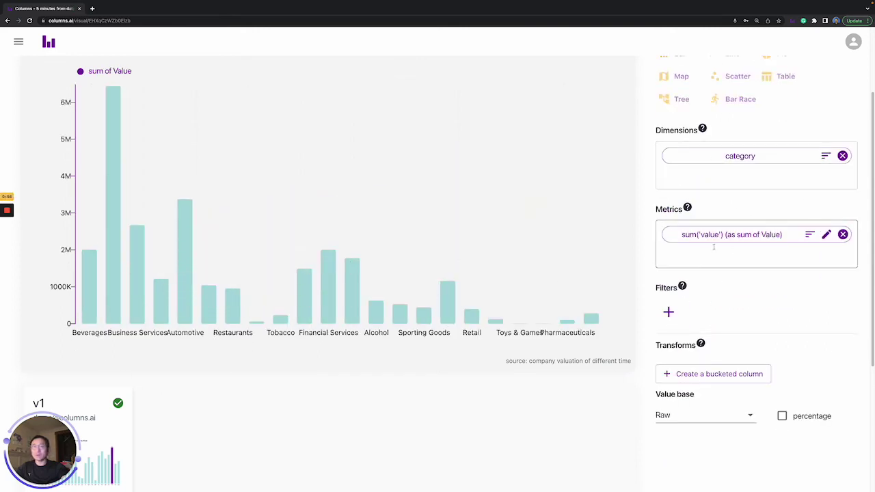
{"action": "scroll", "coordinate": [754, 235], "scroll_direction": "up", "scroll_amount": 1}
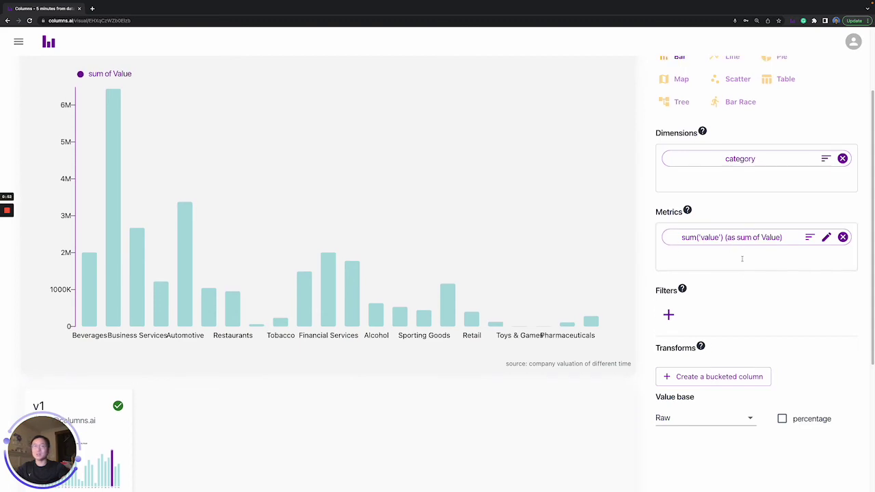
{"action": "scroll", "coordinate": [744, 194], "scroll_direction": "up", "scroll_amount": 1}
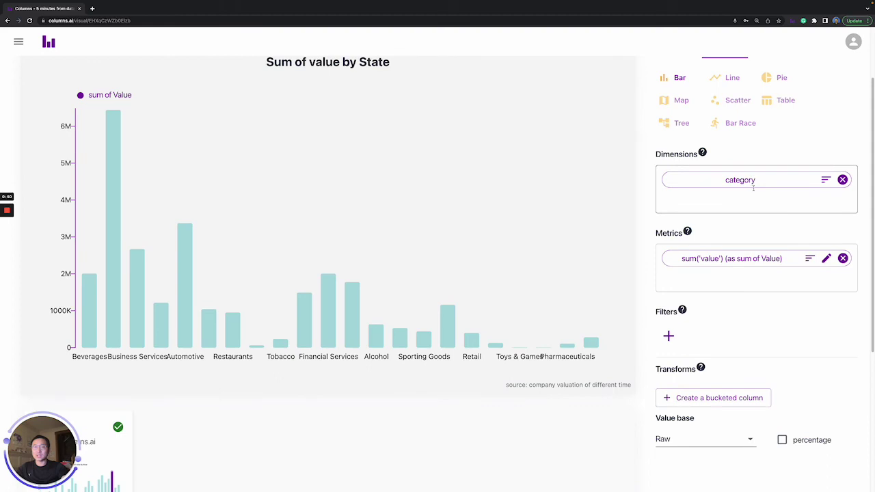
{"action": "scroll", "coordinate": [684, 102], "scroll_direction": "up", "scroll_amount": 2}
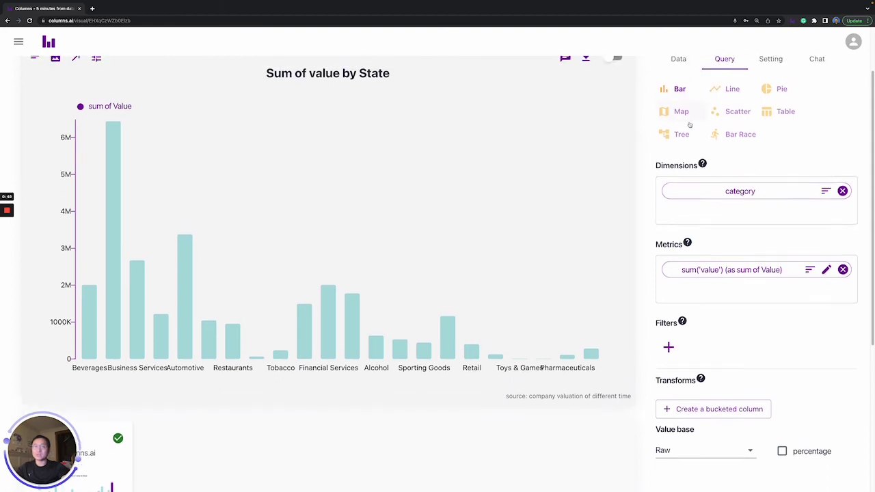
Step: Examine the company valuation dataset's recommended queries, description and column annotations
{"action": "left_click", "coordinate": [680, 95]}
{"action": "scroll", "coordinate": [701, 214], "scroll_direction": "down", "scroll_amount": 3}
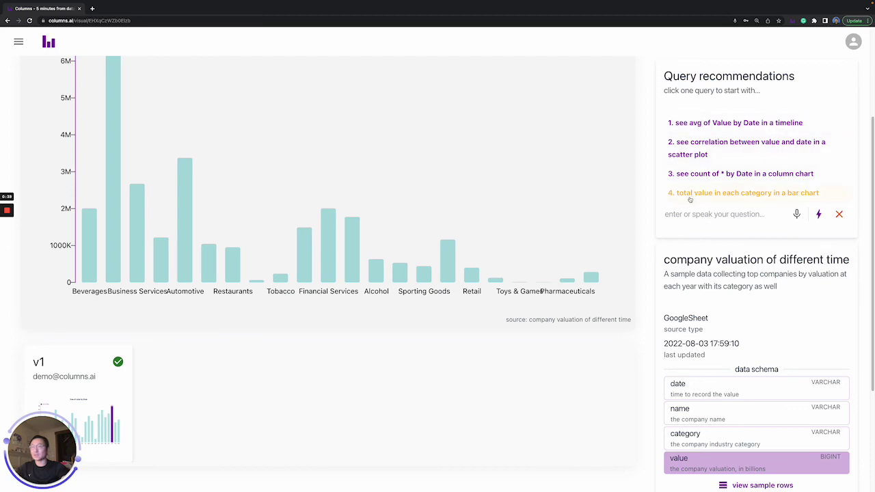
{"action": "scroll", "coordinate": [714, 191], "scroll_direction": "down", "scroll_amount": 2}
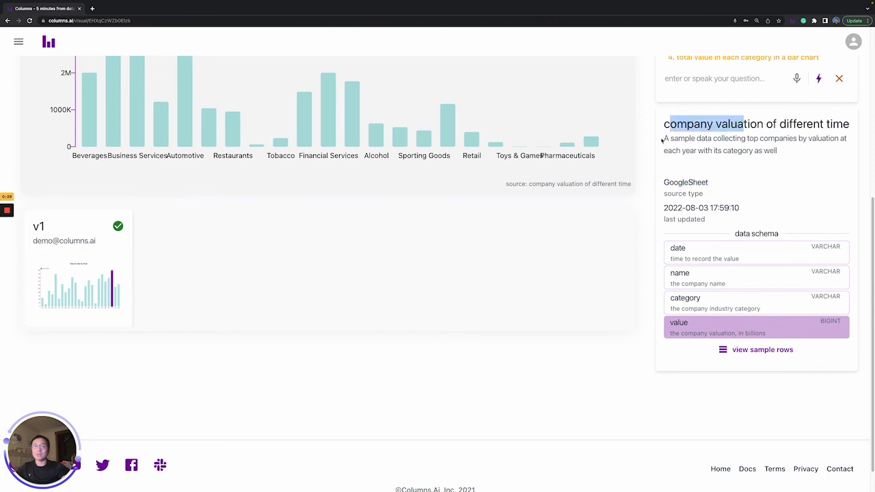
{"action": "left_click_drag", "start_coordinate": [664, 139], "coordinate": [803, 156]}
{"action": "left_click", "coordinate": [748, 183]}
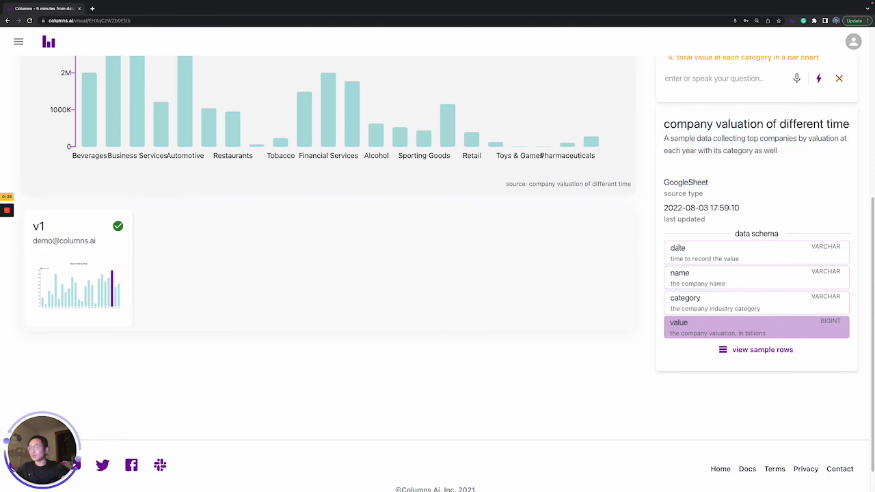
{"action": "left_click_drag", "start_coordinate": [745, 258], "coordinate": [671, 260]}
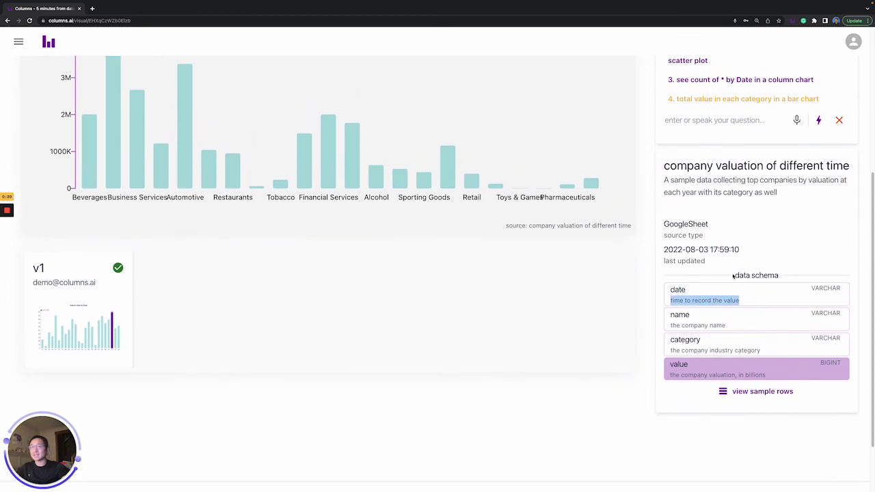
Step: View the sample rows of the company valuation dataset, and return to the bar chart
{"action": "scroll", "coordinate": [737, 275], "scroll_direction": "down", "scroll_amount": 2}
{"action": "left_click", "coordinate": [756, 317]}
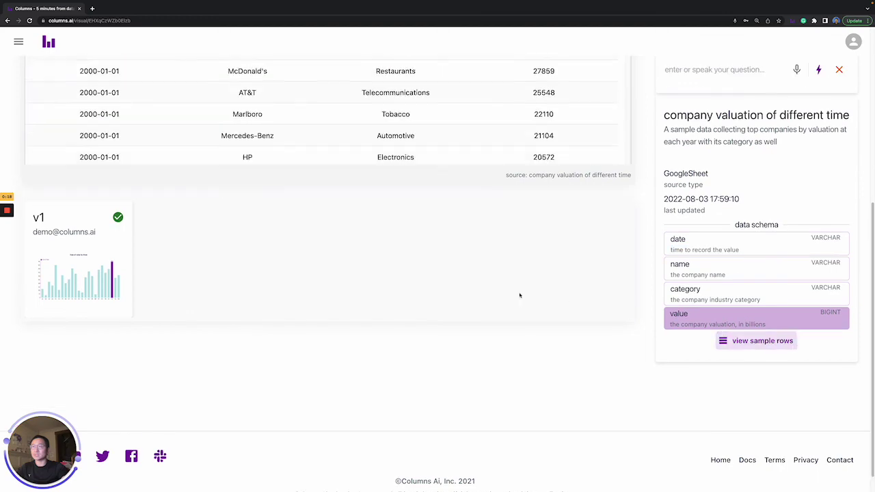
{"action": "left_click", "coordinate": [328, 127]}
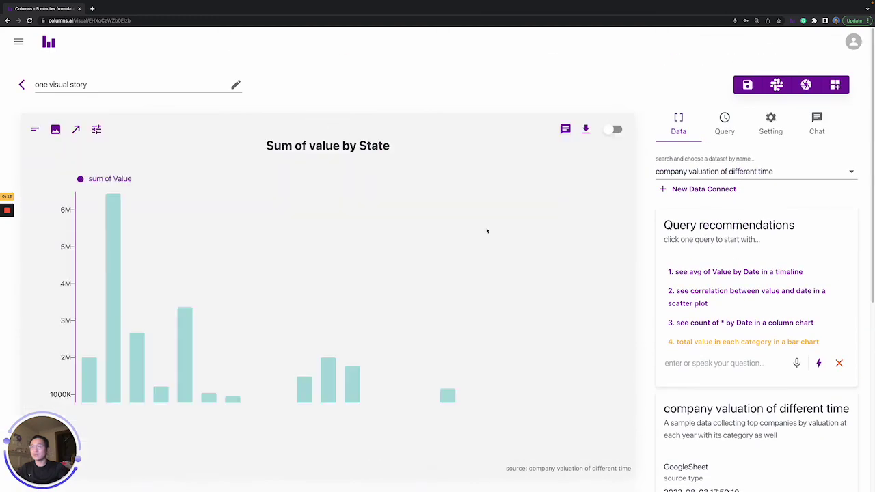
{"action": "scroll", "coordinate": [563, 255], "scroll_direction": "down", "scroll_amount": 5}
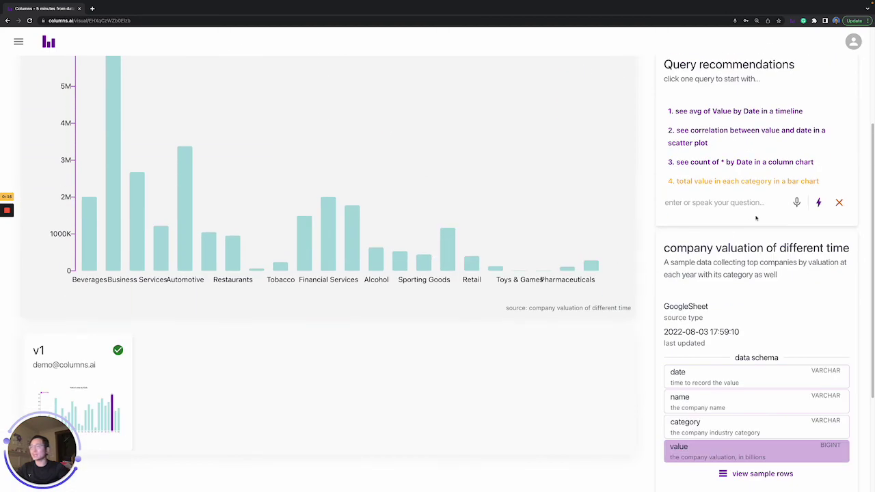
{"action": "scroll", "coordinate": [757, 218], "scroll_direction": "up", "scroll_amount": 5}
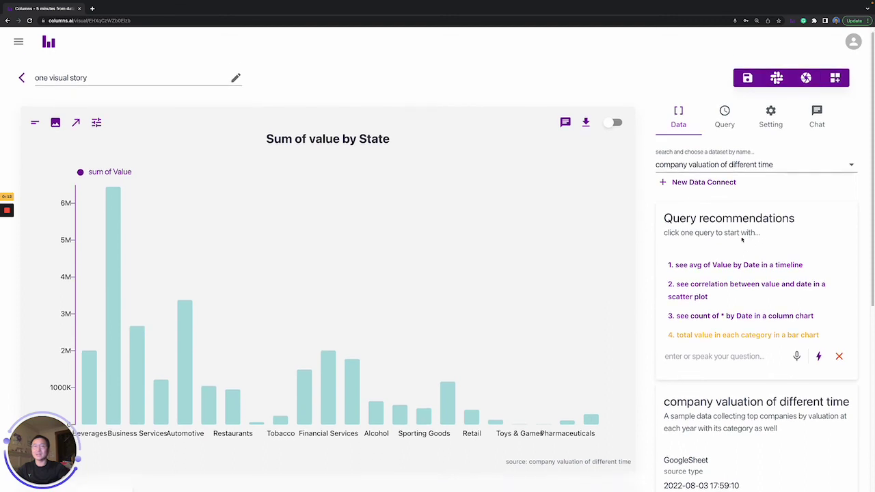
{"action": "scroll", "coordinate": [786, 193], "scroll_direction": "down", "scroll_amount": 3}
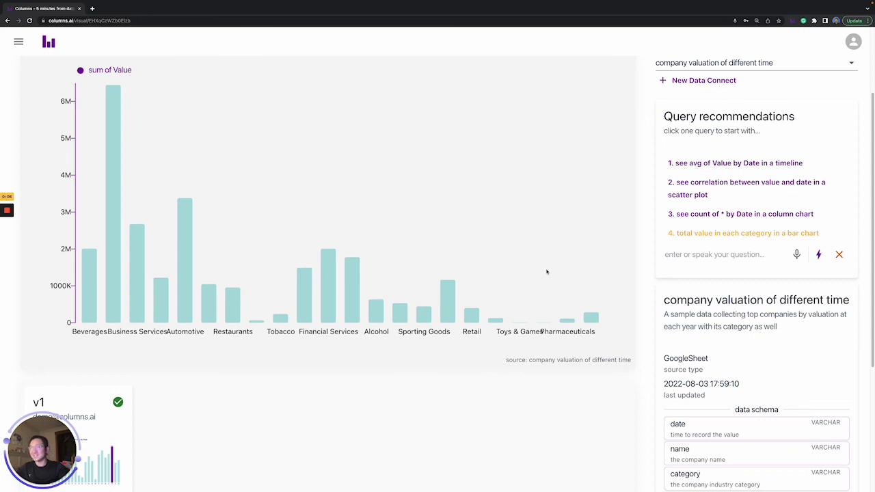
{"action": "scroll", "coordinate": [546, 272], "scroll_direction": "up", "scroll_amount": 3}
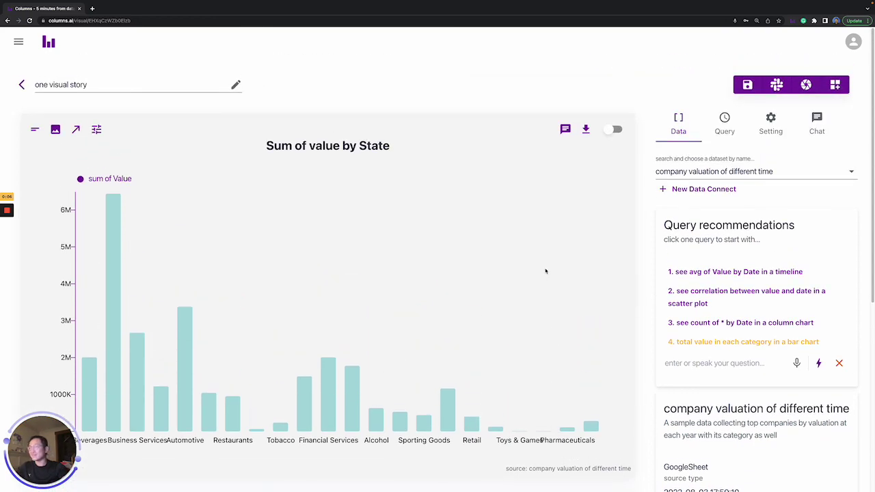